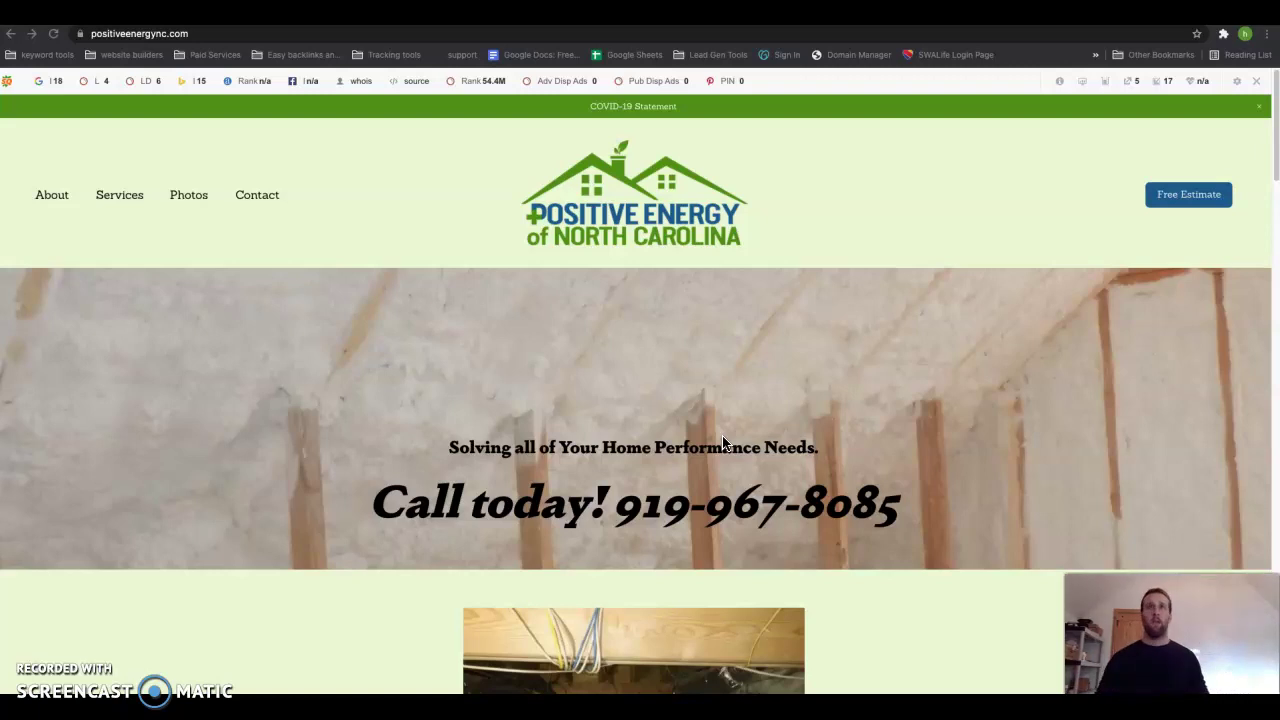
Look through the Positive Energy of North Carolina homepage, including its mission text and the list of services.
left_click(474, 412)
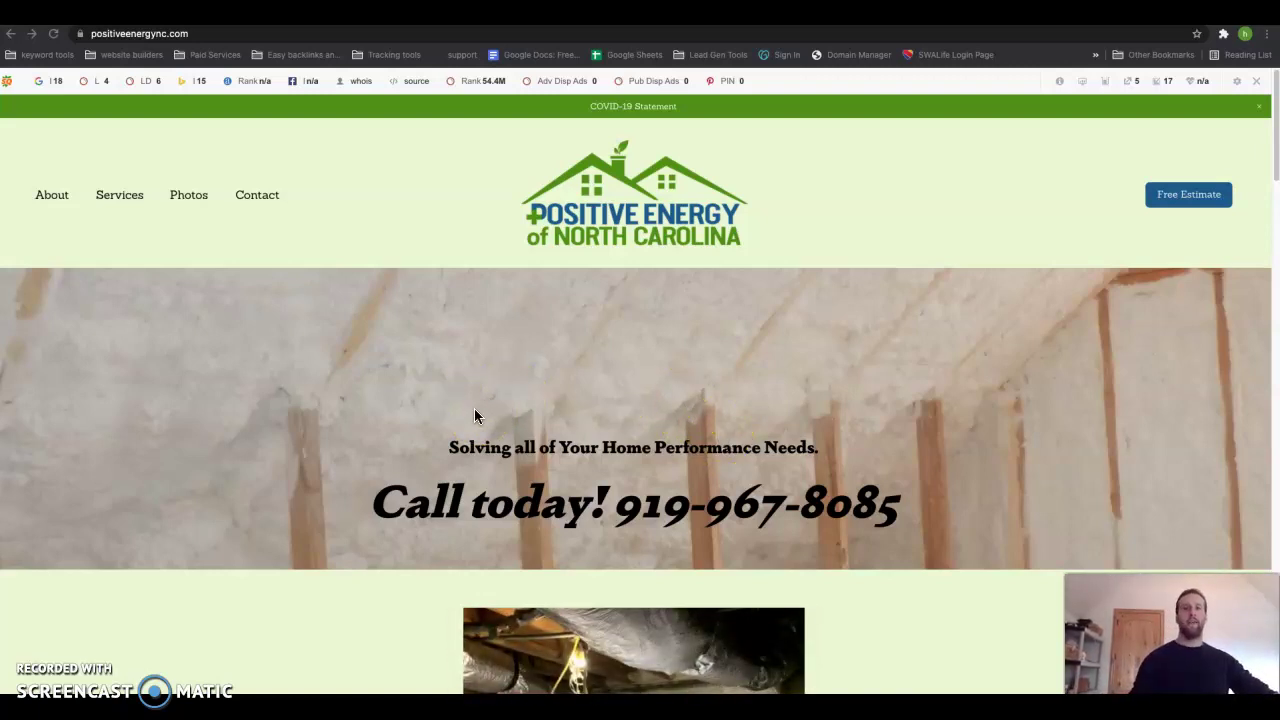
scroll(723, 429, "down", 8)
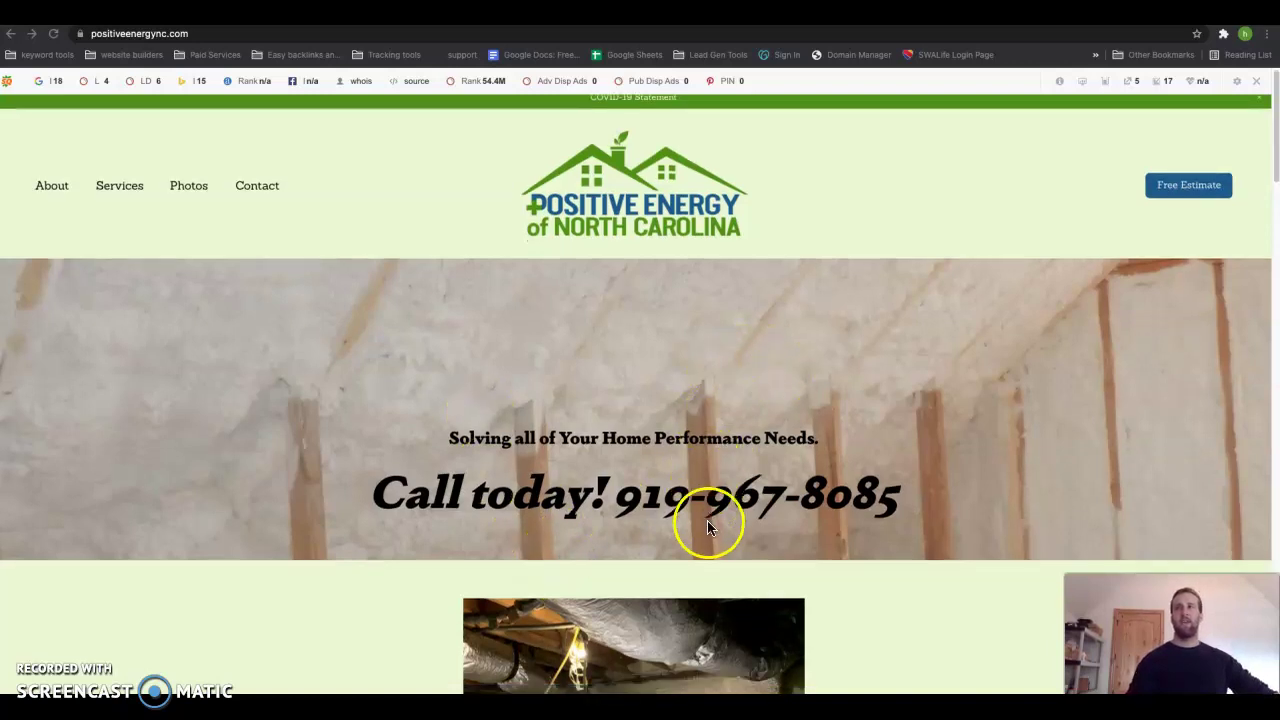
scroll(676, 512, "down", 15)
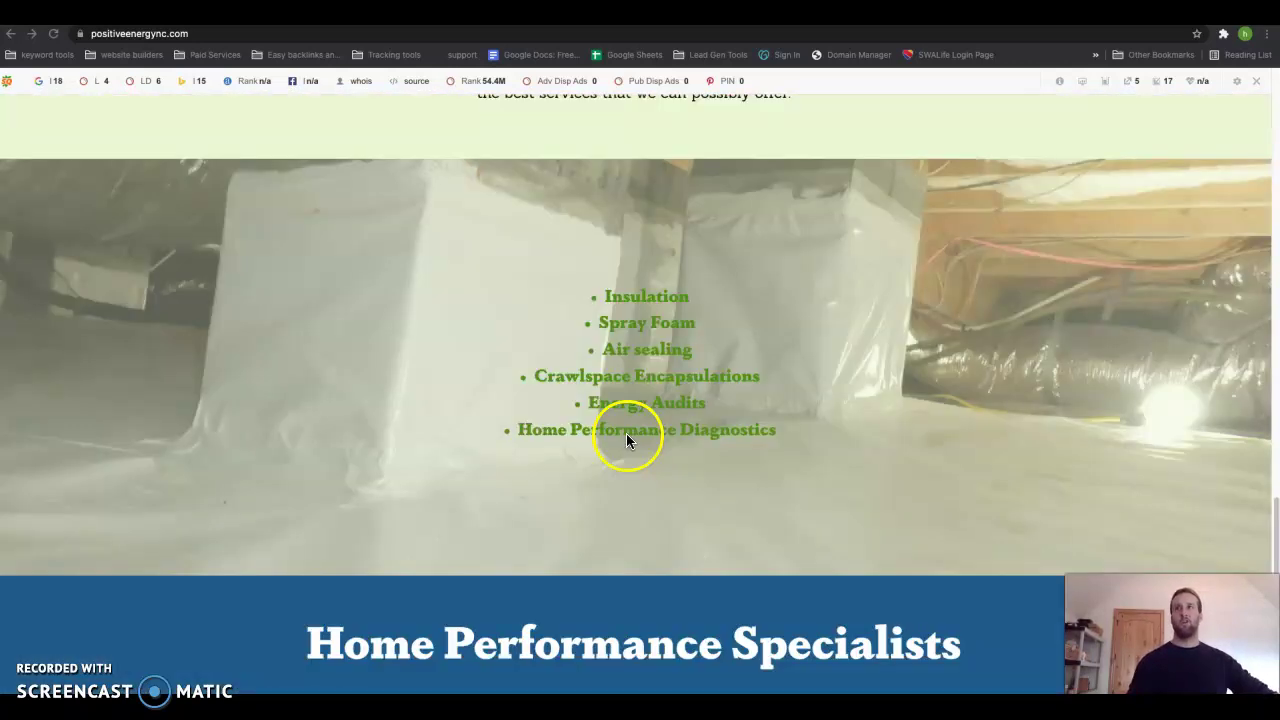
scroll(630, 440, "up", 6)
scroll(643, 468, "down", 3)
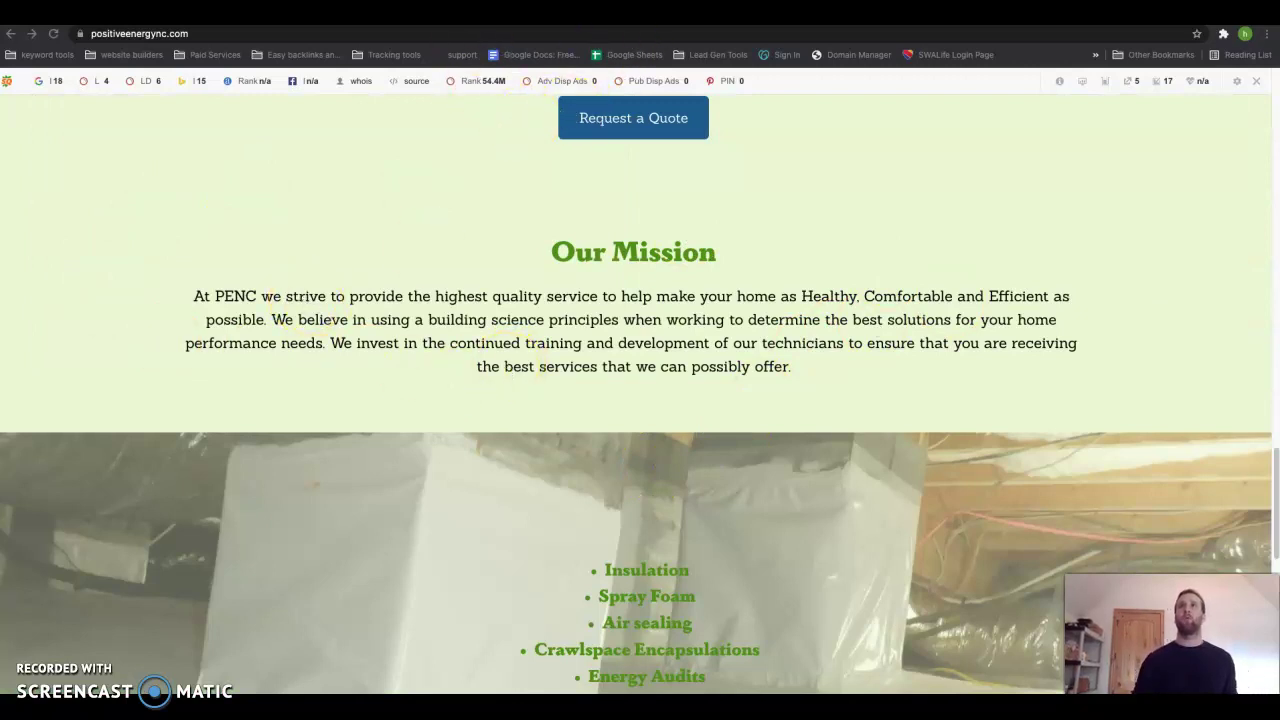
Check the SEOquake page info for positiveenergync.com and highlight the total word count in the keyword density section.
key("ctrl+Tab")
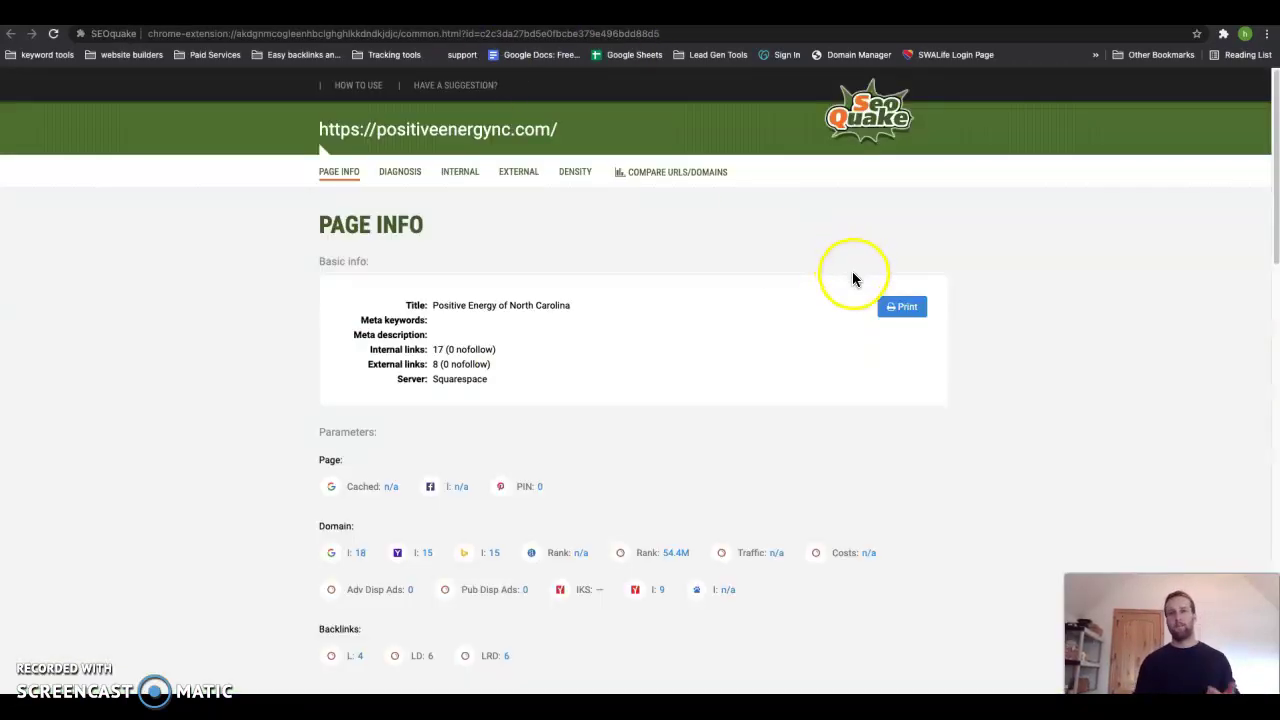
scroll(641, 462, "down", 5)
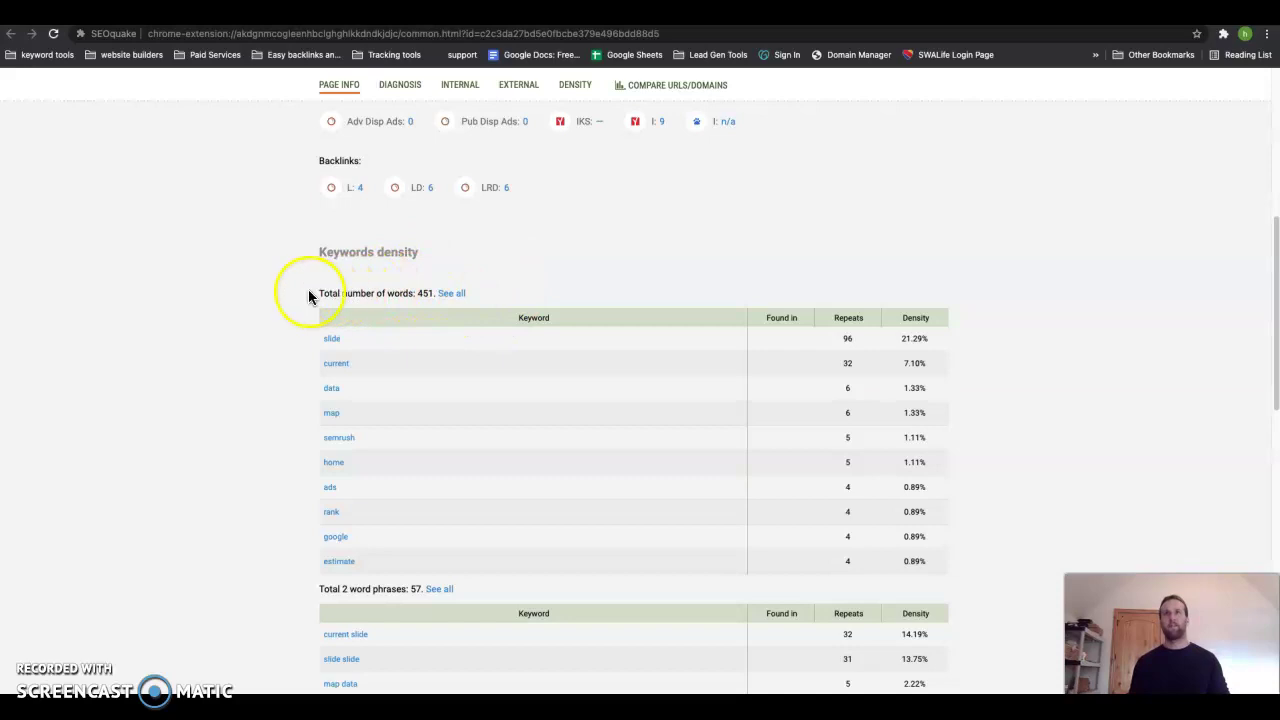
left_click_drag(308, 291, 488, 292)
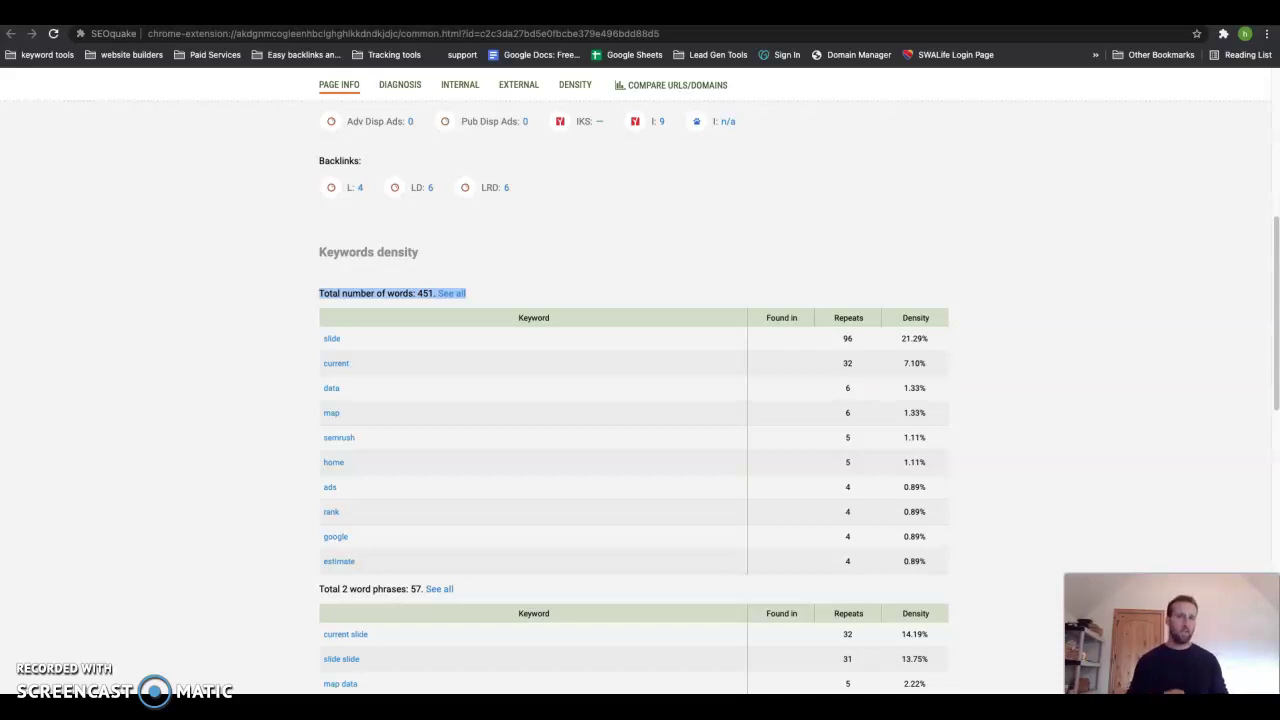
mouse_move(566, 668)
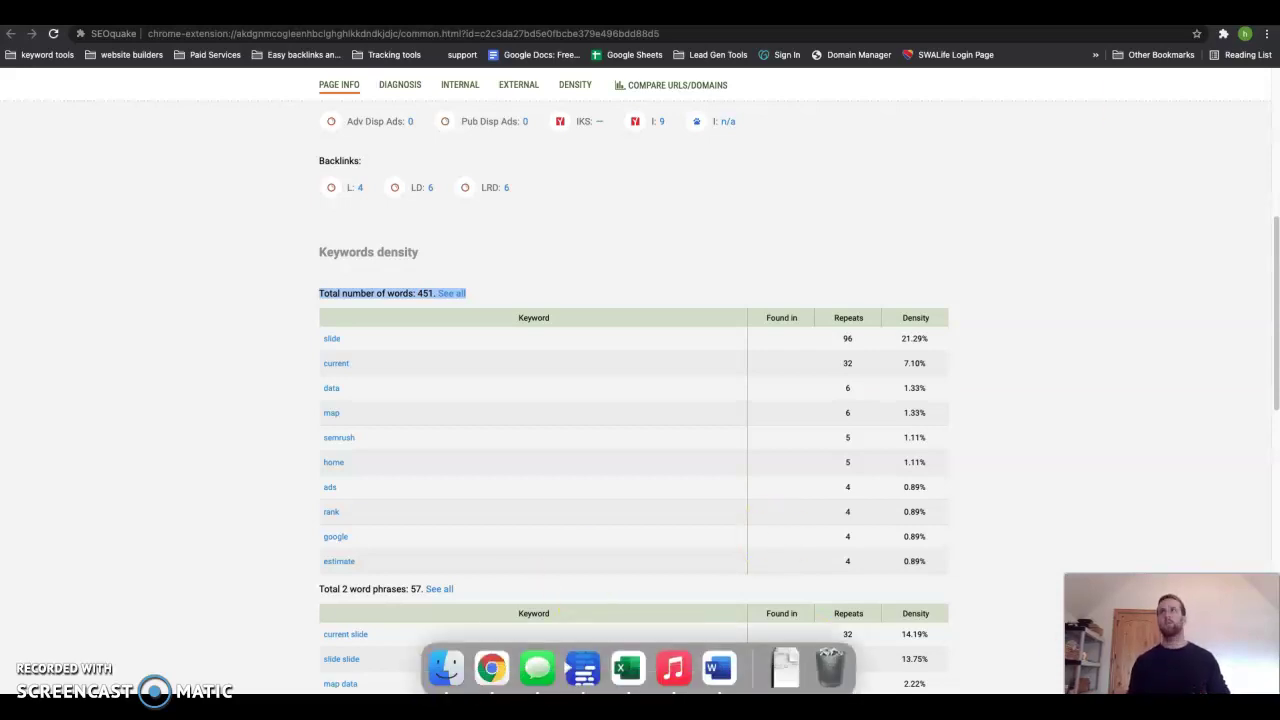
Show the Google results for "insulation raleigh", highlight the search phrase and compare with the Positive Energy homepage.
key("super+w")
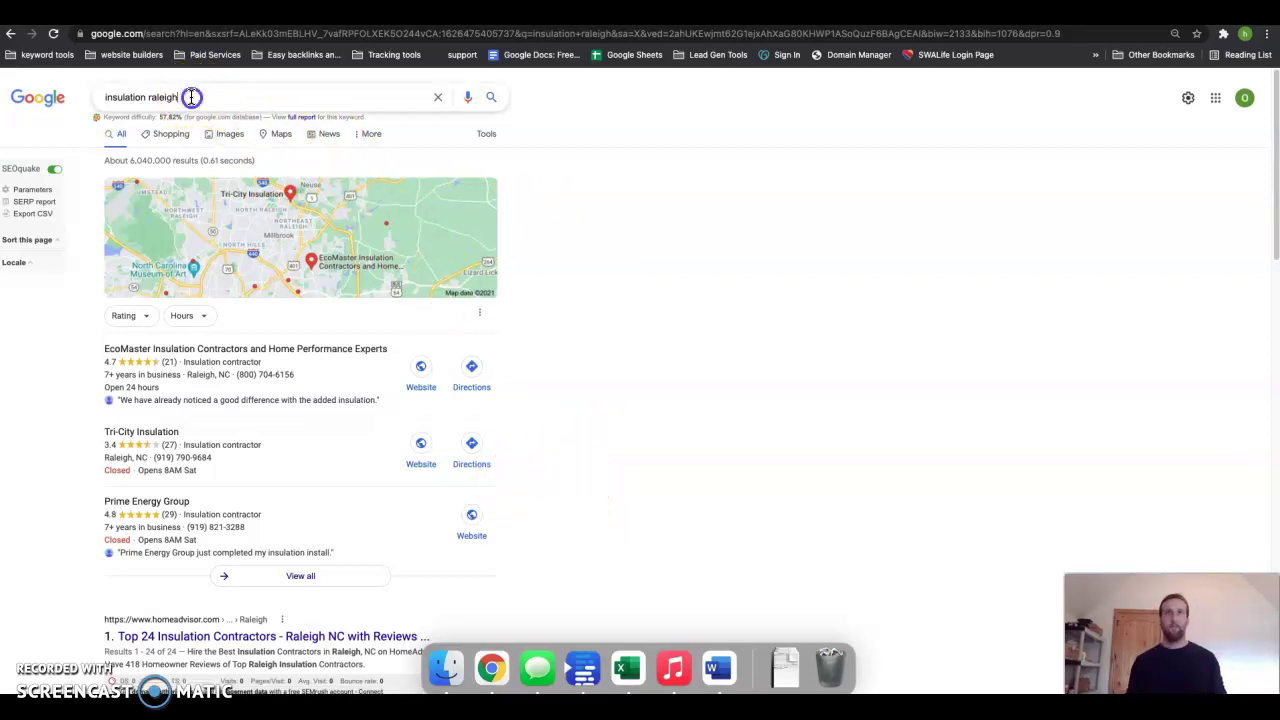
left_click_drag(185, 97, 8, 92)
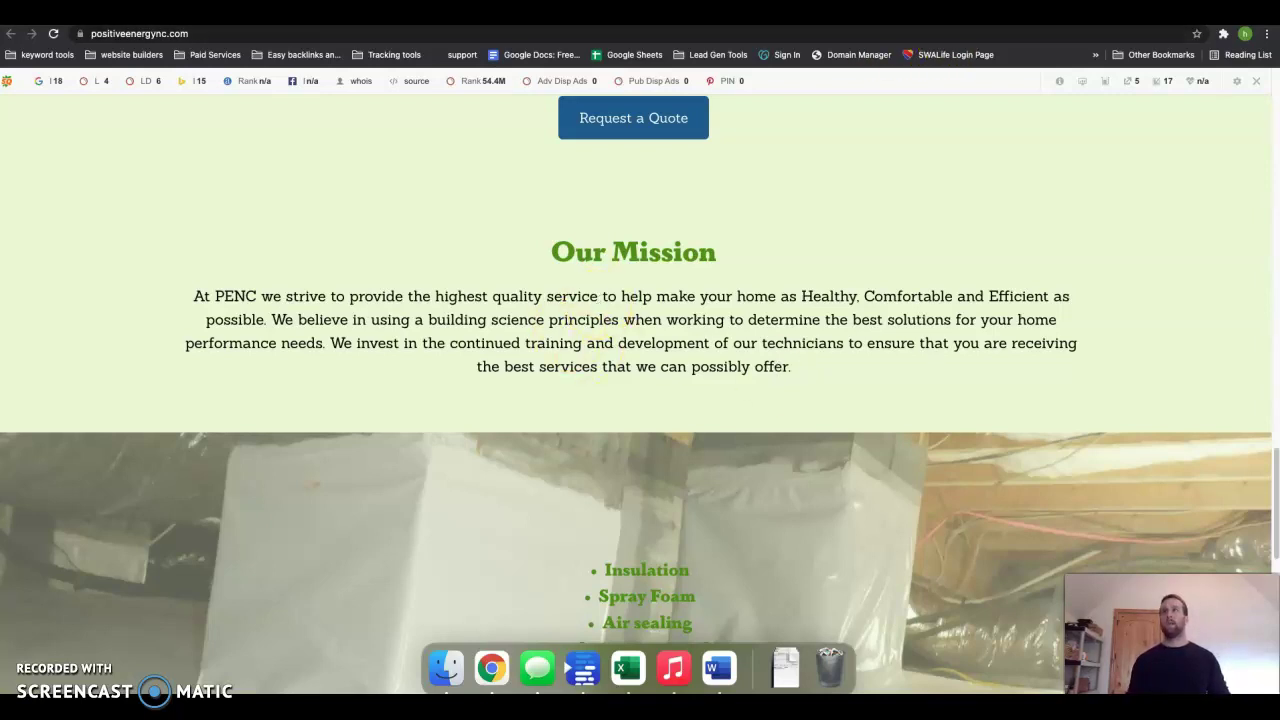
key("super+Left")
left_click(620, 310)
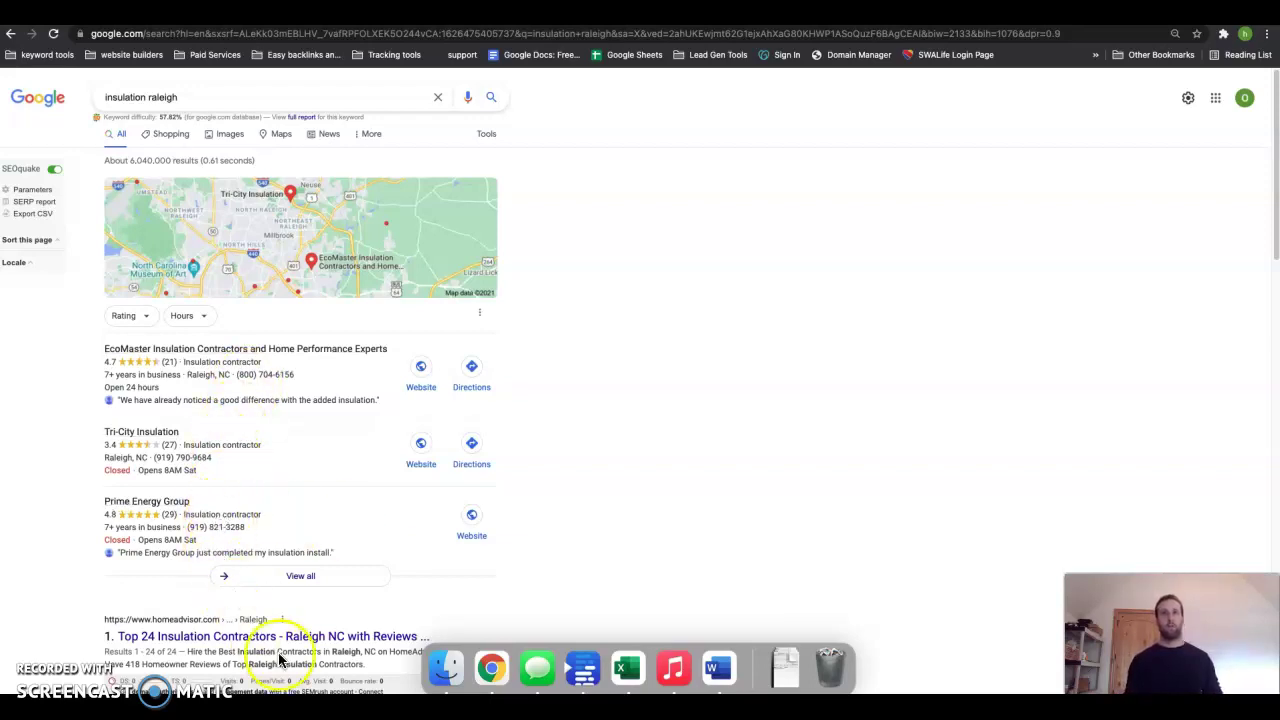
Examine the first page of organic Google results for "insulation raleigh", from the map listings to the page numbers.
scroll(280, 660, "down", 5)
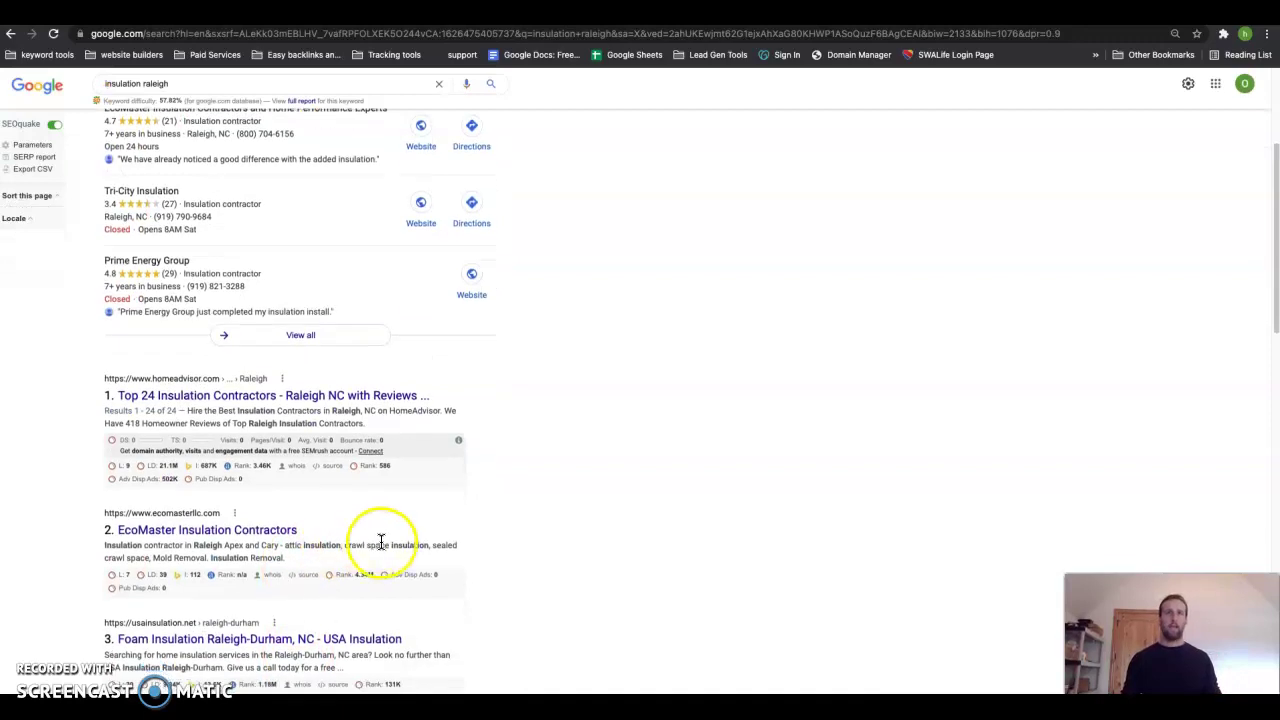
scroll(380, 540, "down", 3)
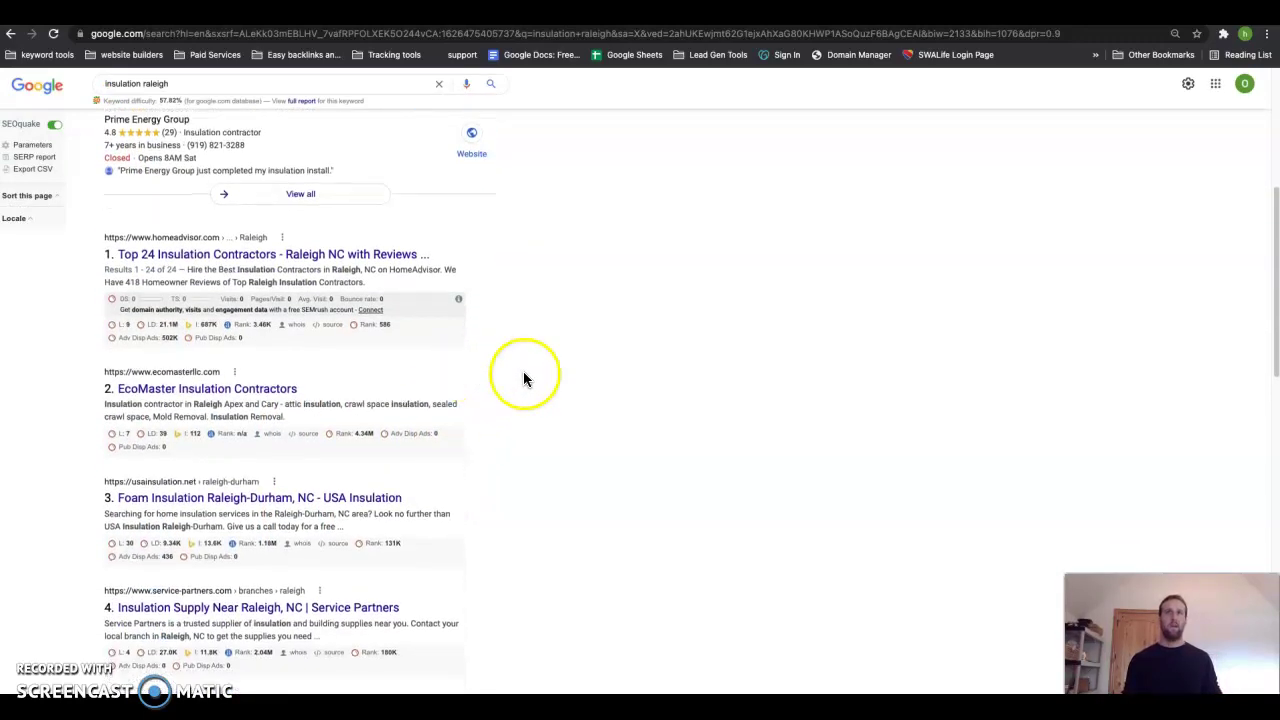
scroll(523, 379, "down", 1)
scroll(300, 360, "down", 8)
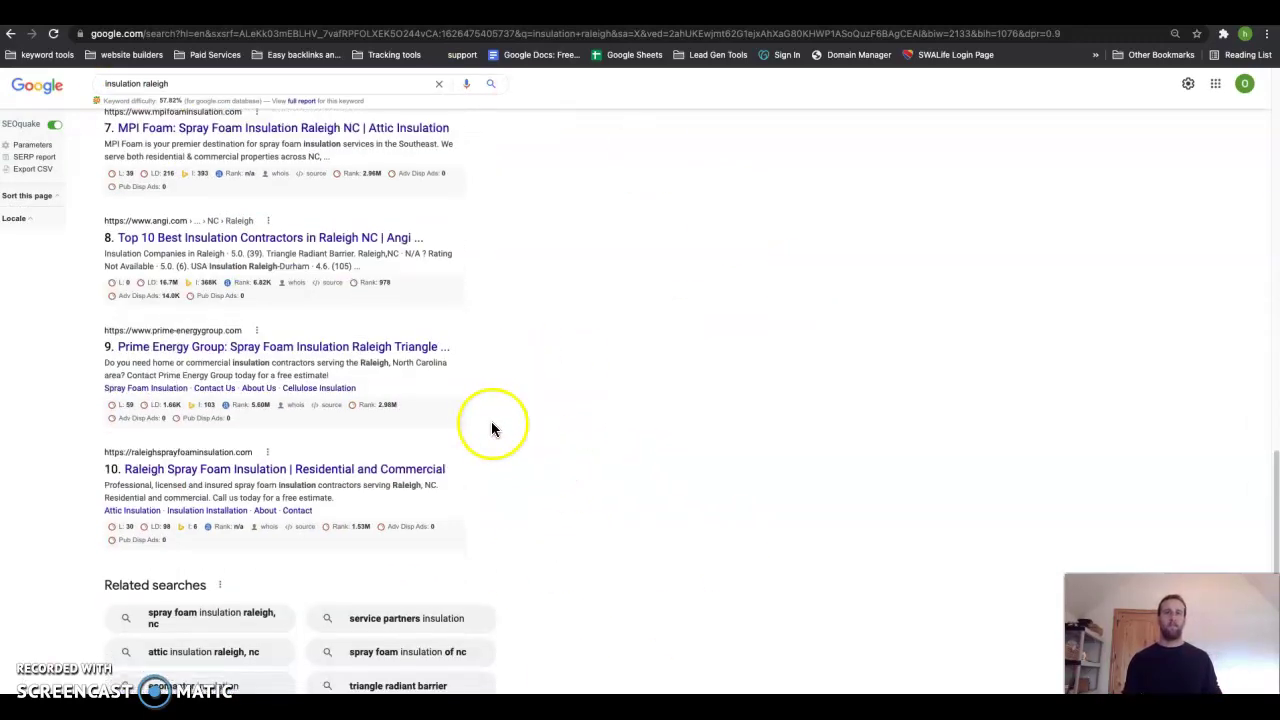
scroll(480, 435, "down", 3)
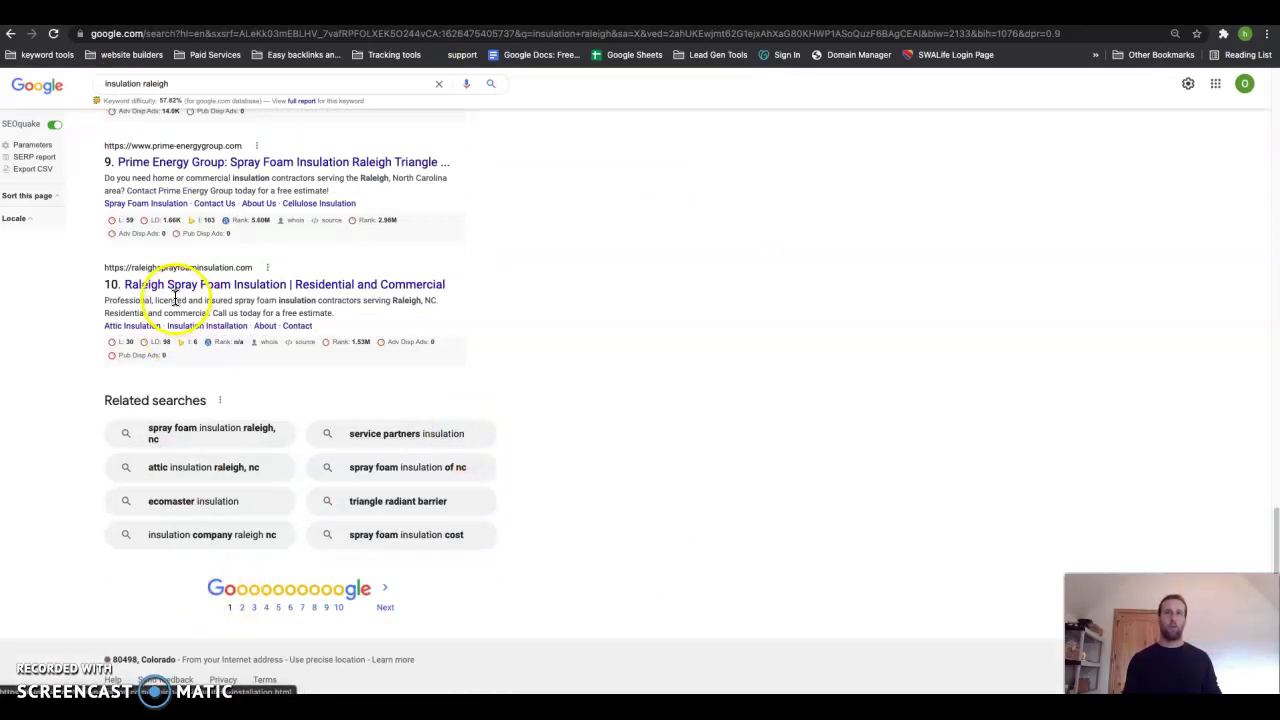
scroll(243, 354, "up", 3)
scroll(214, 491, "down", 3)
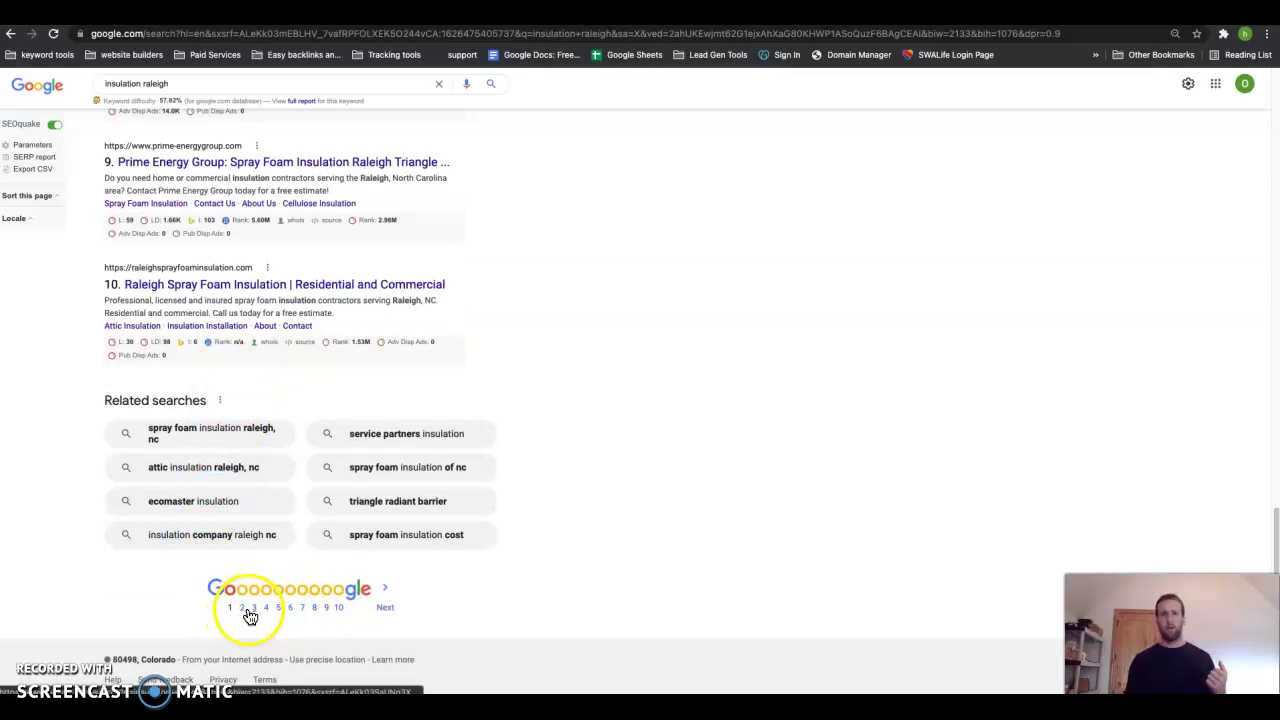
scroll(485, 429, "up", 10)
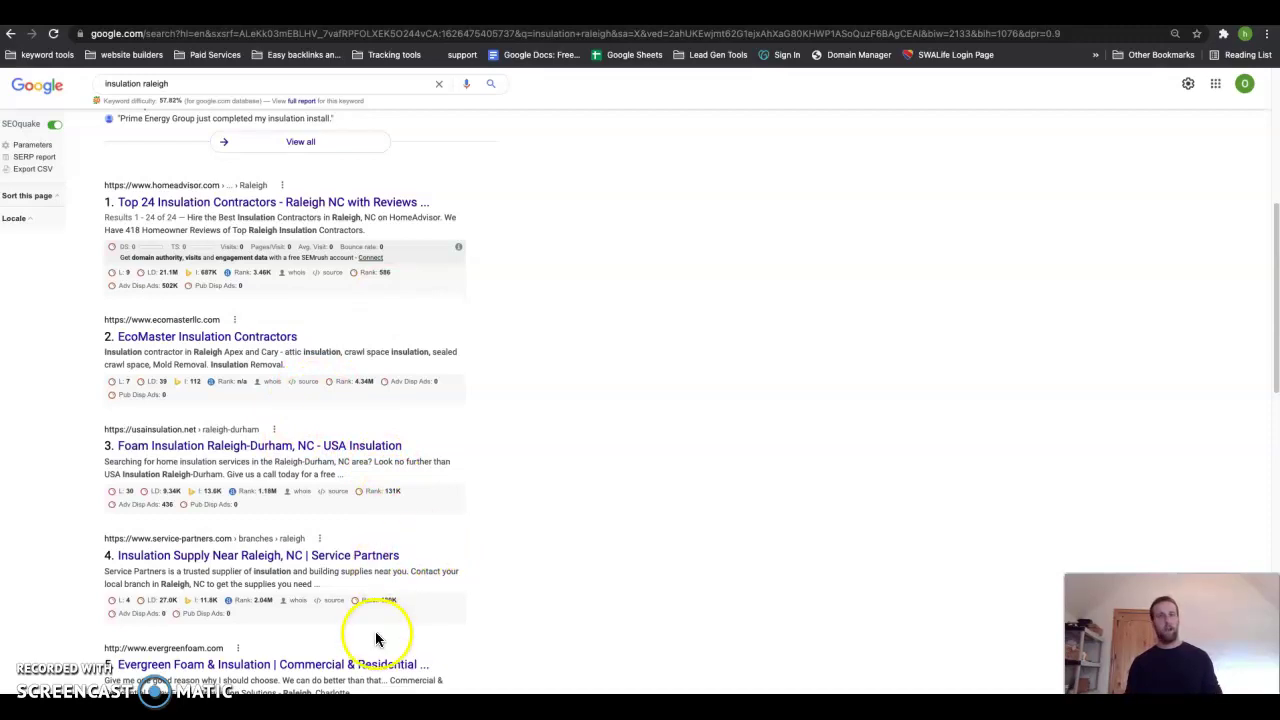
scroll(360, 620, "down", 4)
scroll(290, 470, "up", 4)
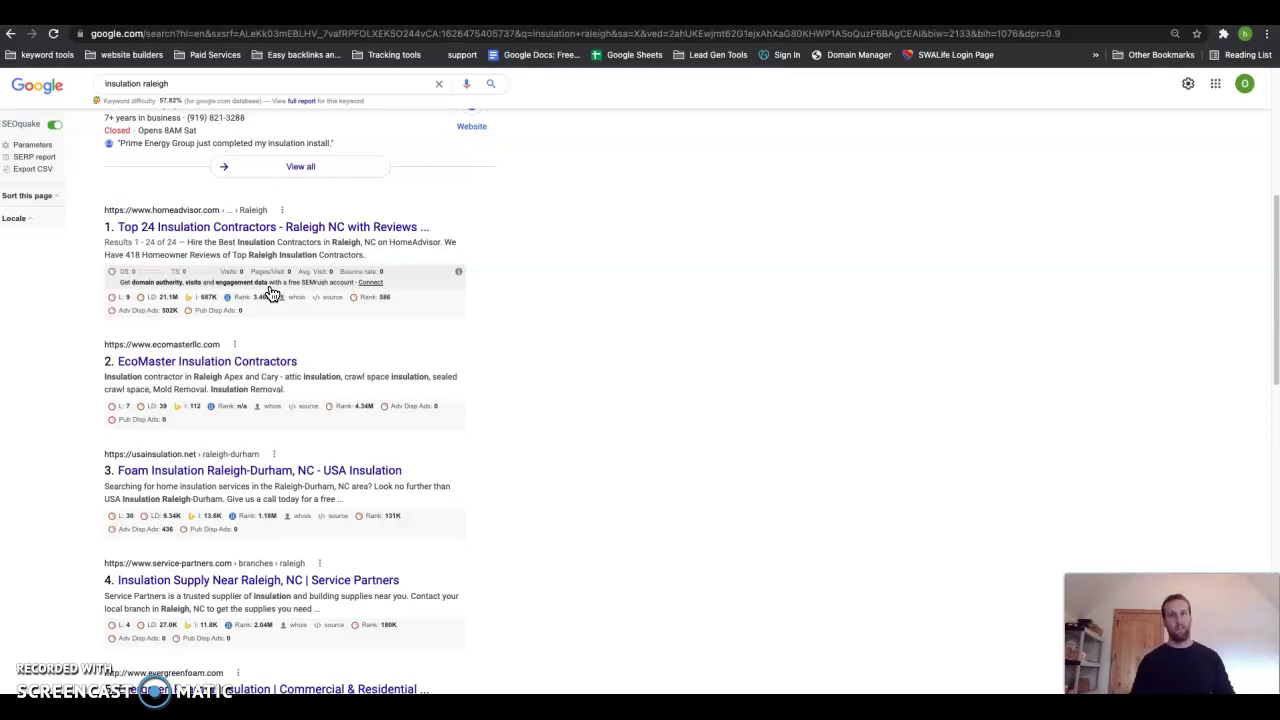
Review the Ahrefs overview of positiveenergync.com for its backlinks, referring domains, organic keywords and traffic.
left_click(404, 165)
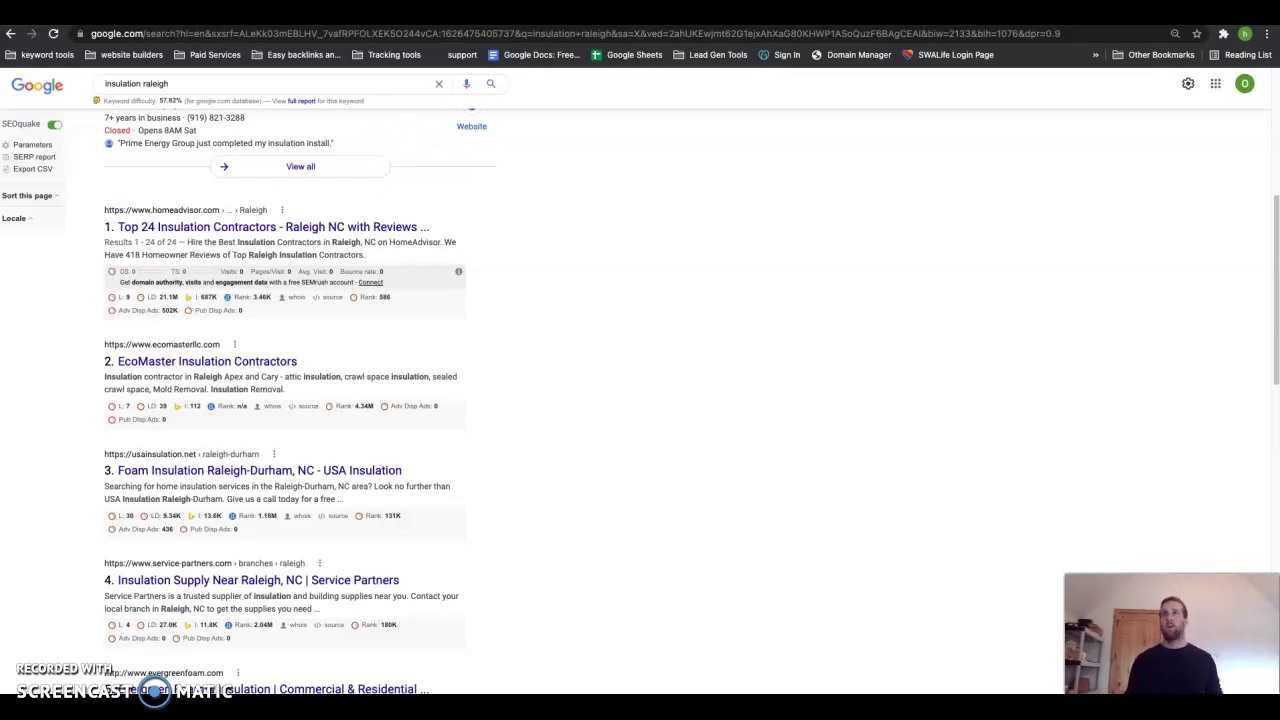
key("ctrl+Tab")
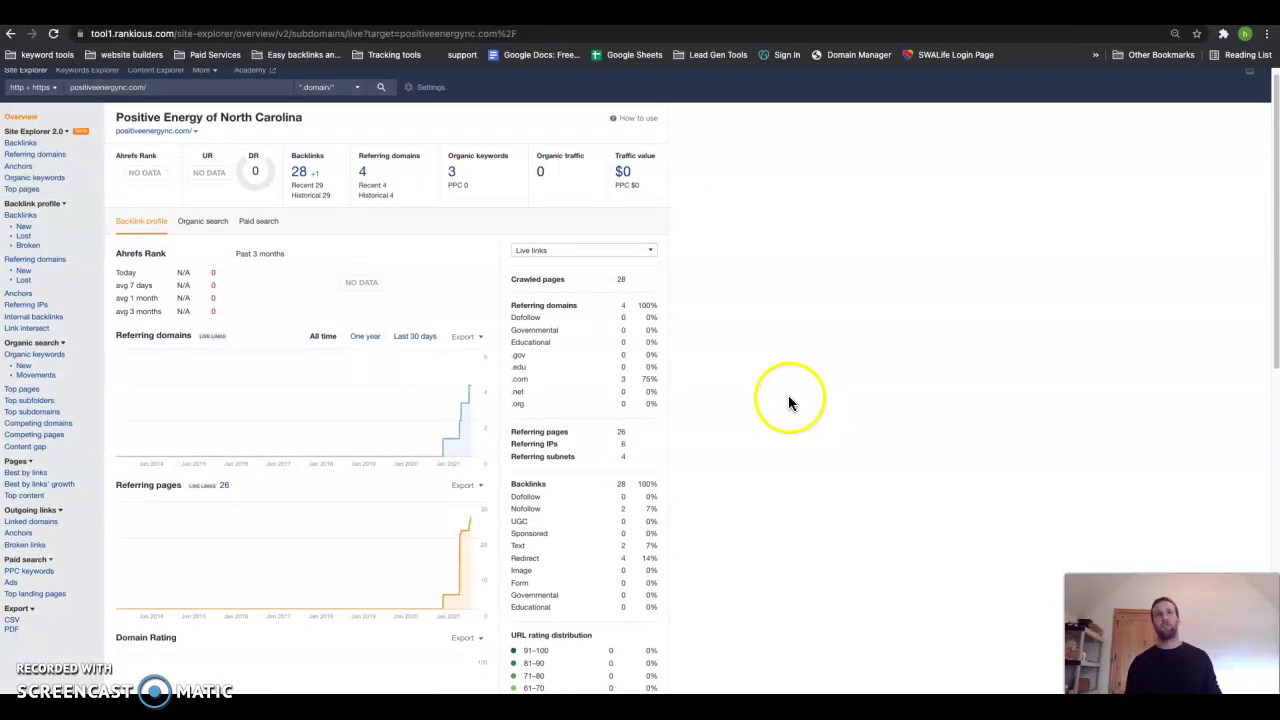
scroll(800, 420, "up", 1)
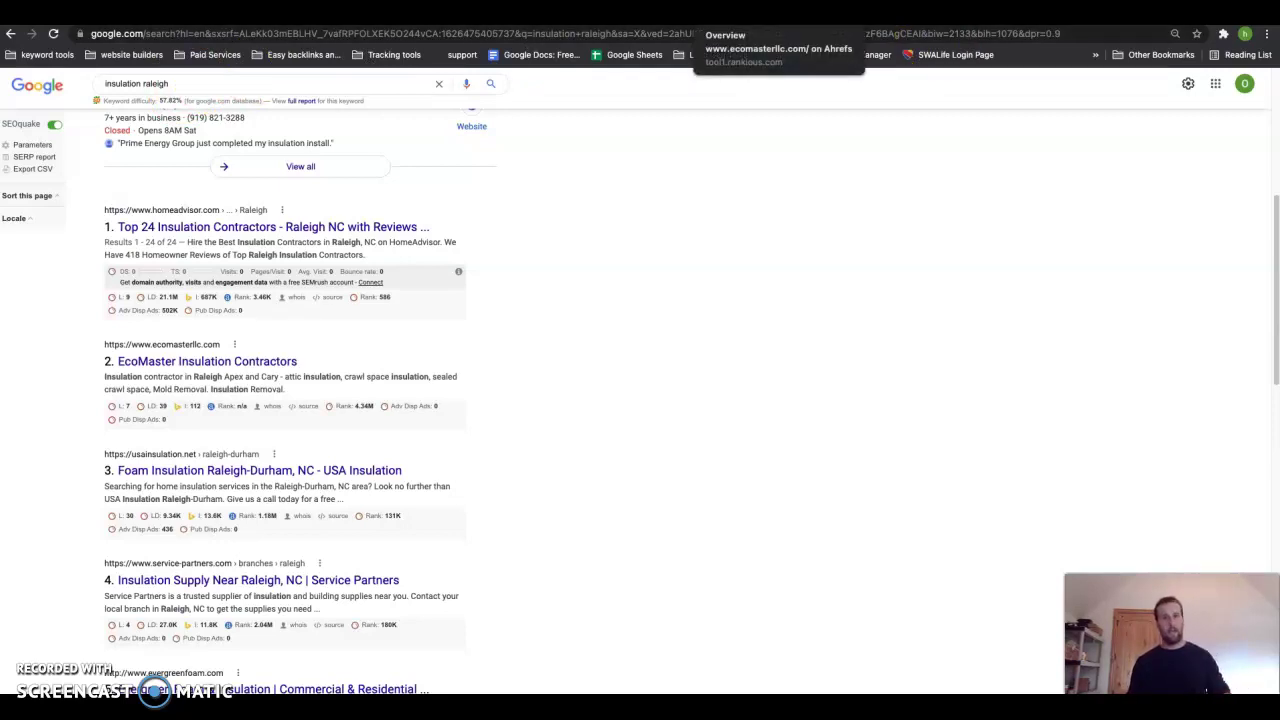
View the Ahrefs overview of the competitor ecomasterllc.com and open its organic keywords report separately.
left_click(760, 12)
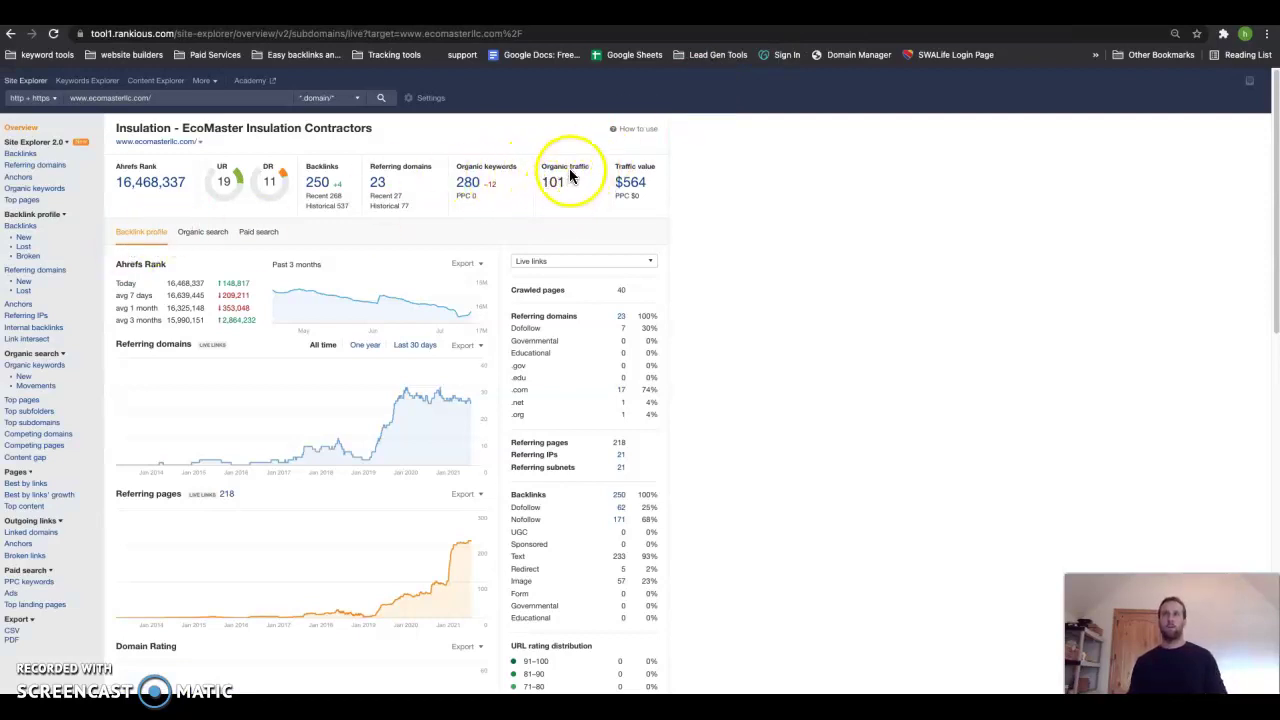
right_click(468, 184)
left_click(522, 189)
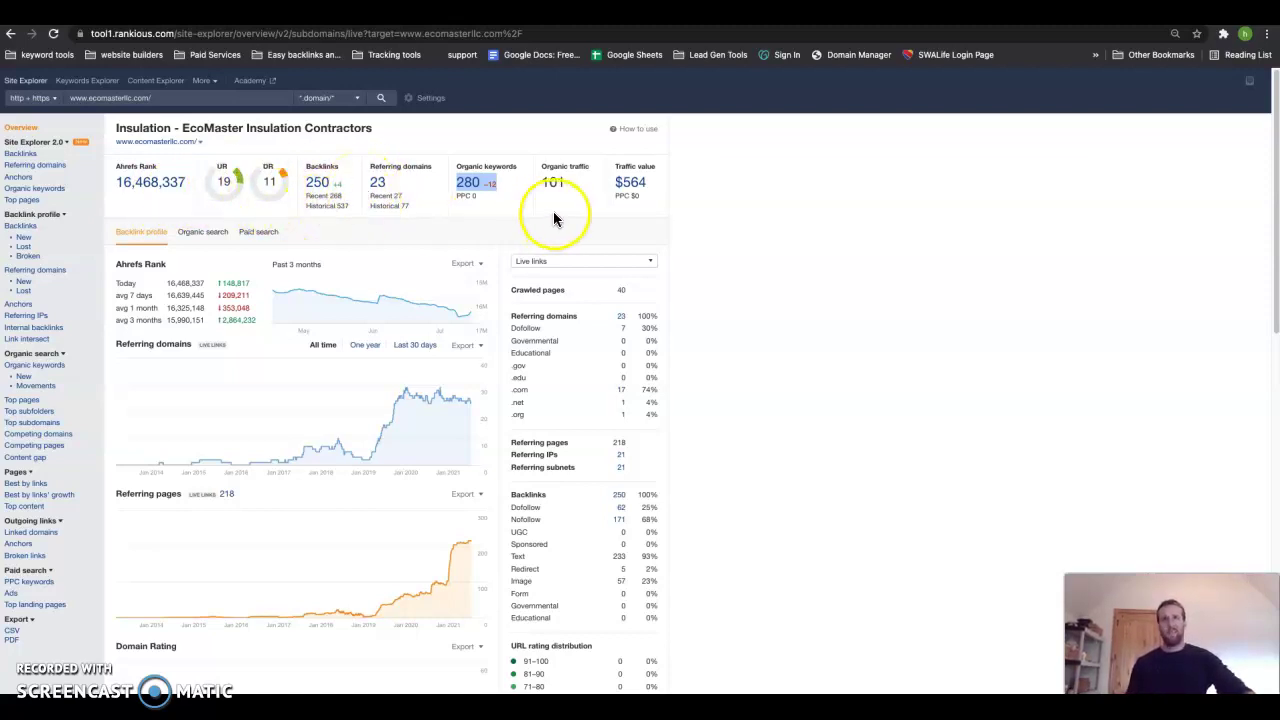
left_click(695, 233)
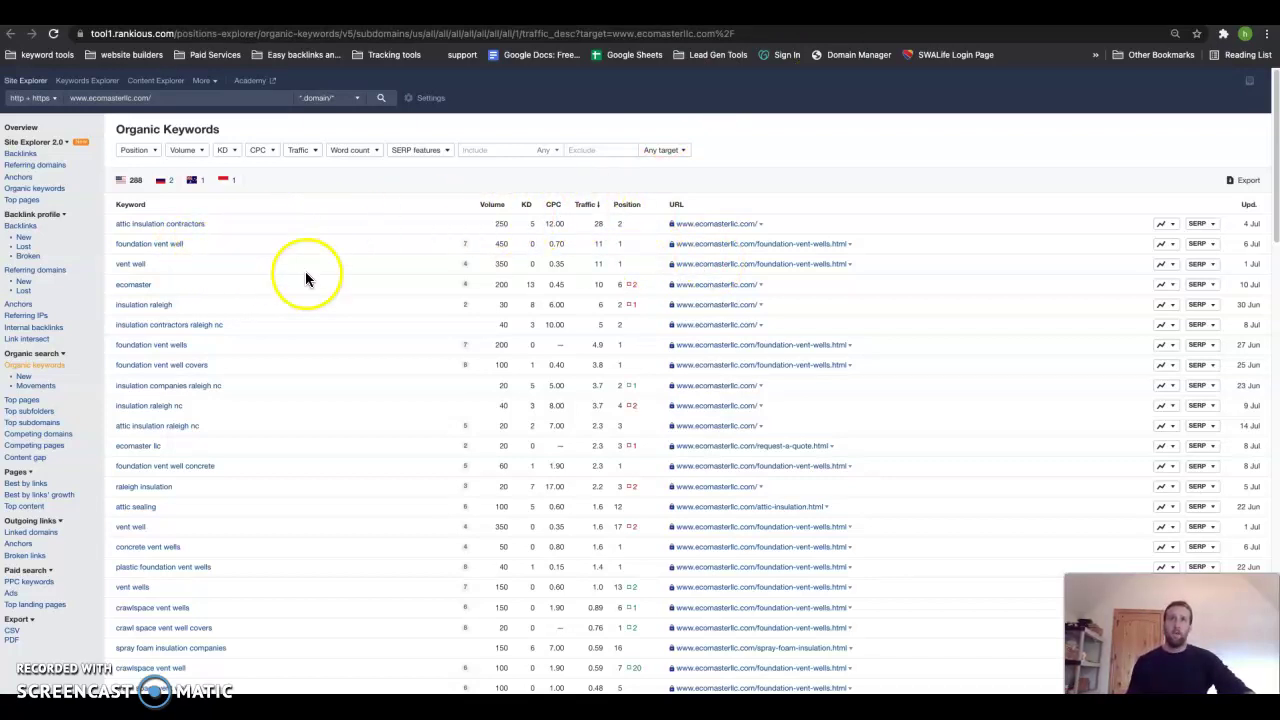
Examine EcoMaster's organic keywords with their search volume, difficulty, traffic and ranking position, zooming in on the table.
scroll(380, 290, "down", 1)
scroll(157, 243, "down", 1)
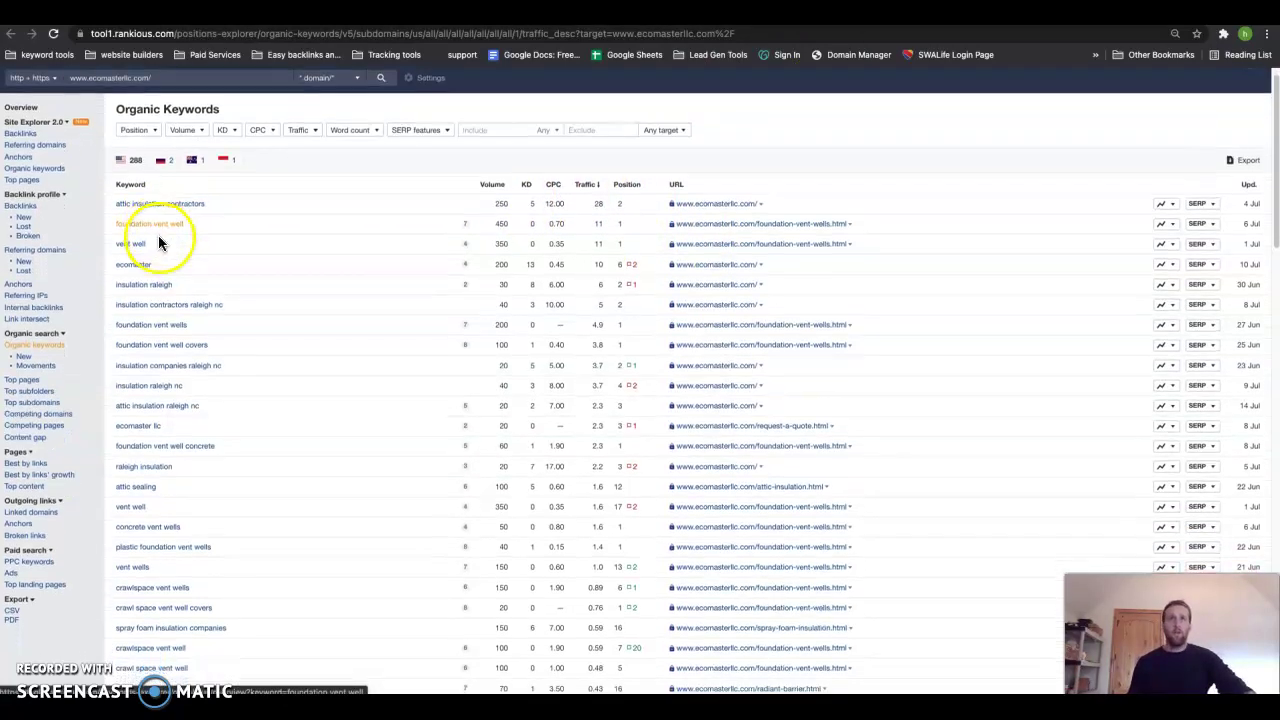
scroll(306, 523, "up", 5)
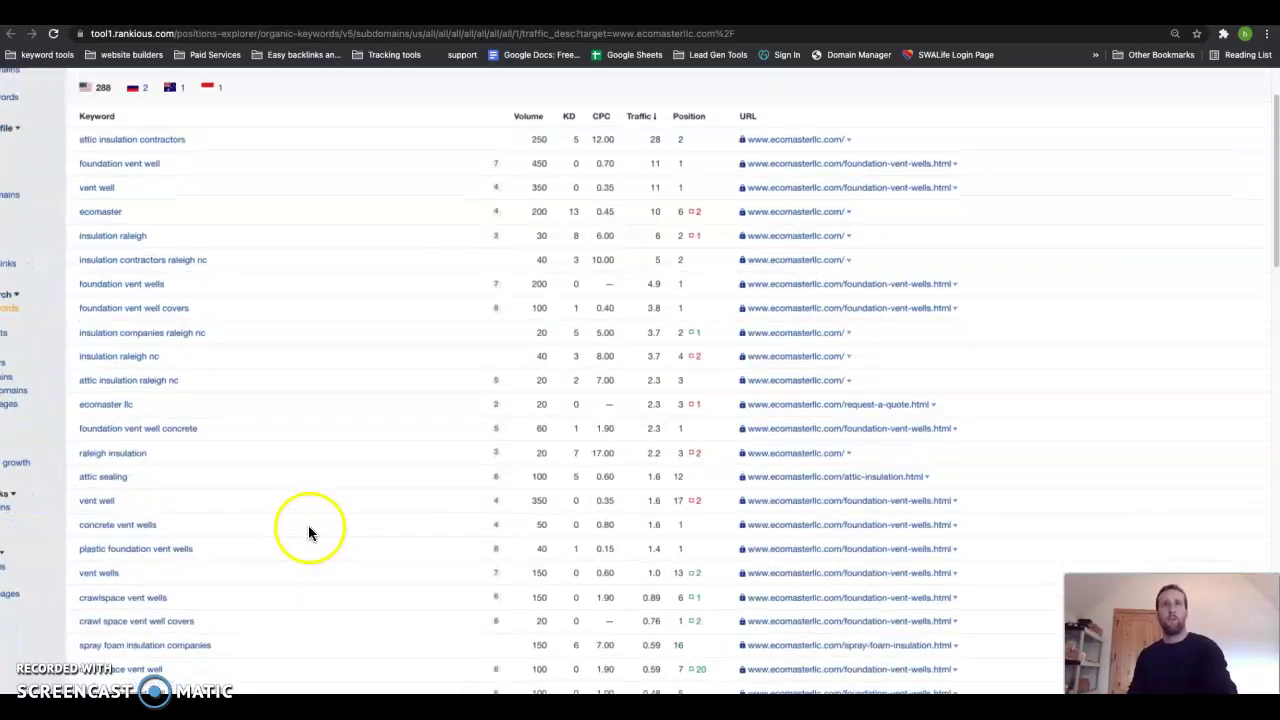
scroll(225, 433, "left", 2)
scroll(230, 420, "up", 3)
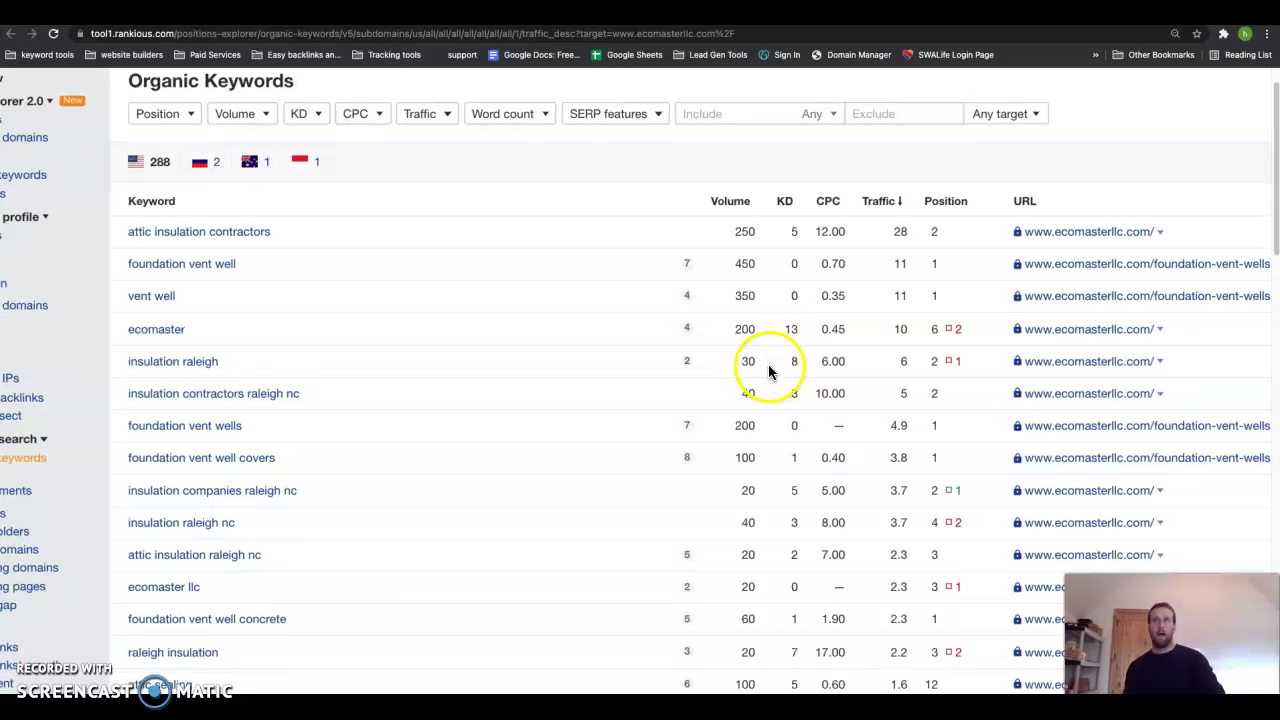
scroll(794, 350, "down", 1)
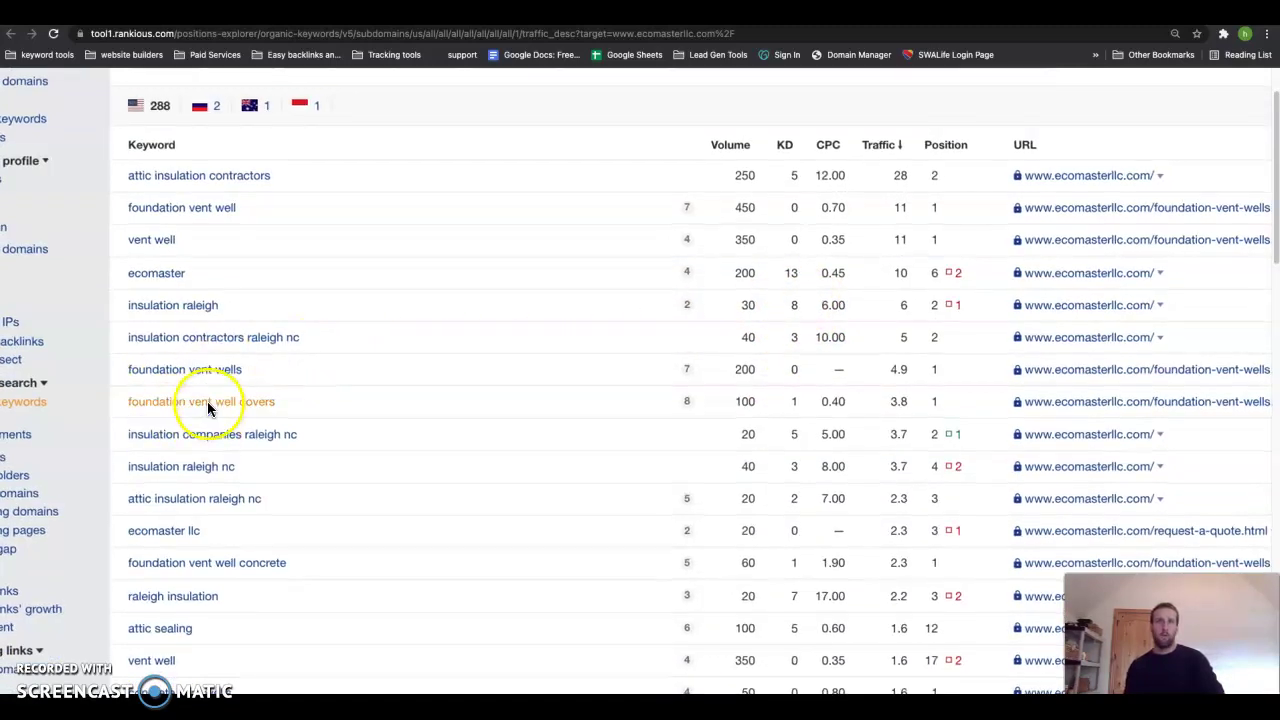
scroll(205, 470, "down", 1)
scroll(204, 470, "down", 1)
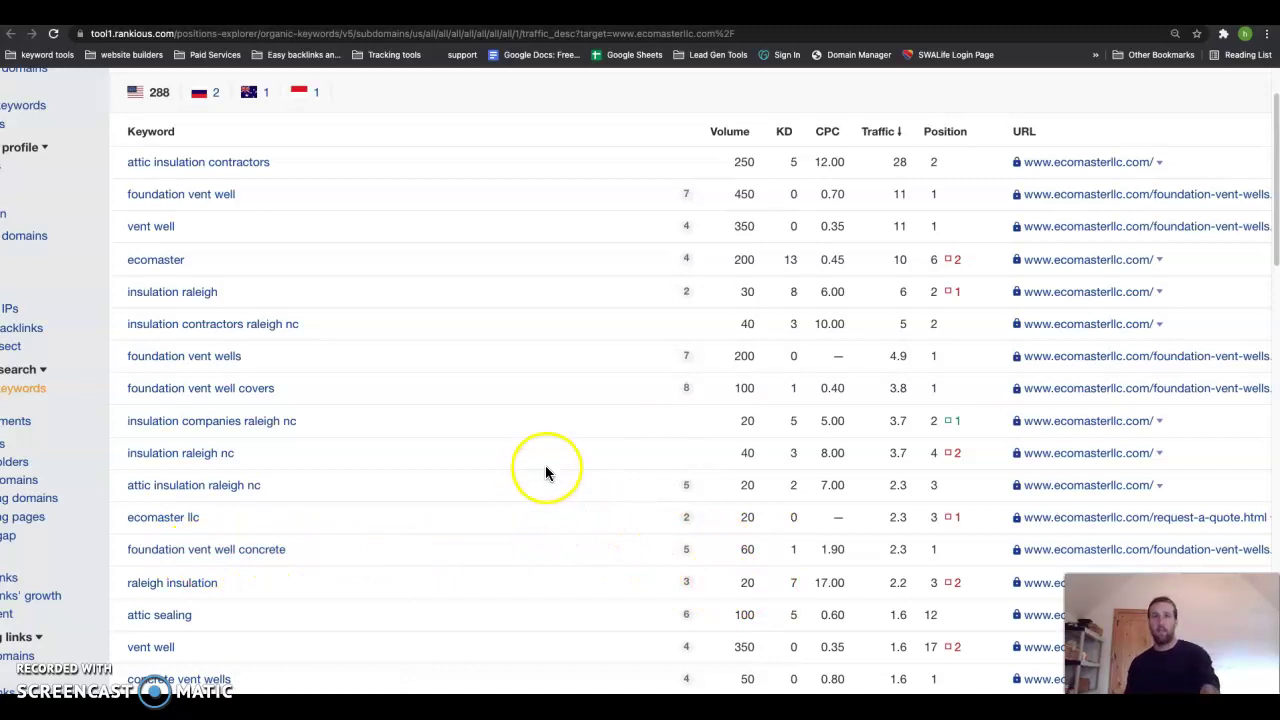
Return from the keyword report through the EcoMaster overview to the Positive Energy homepage and look over its mission section.
key("ctrl+0")
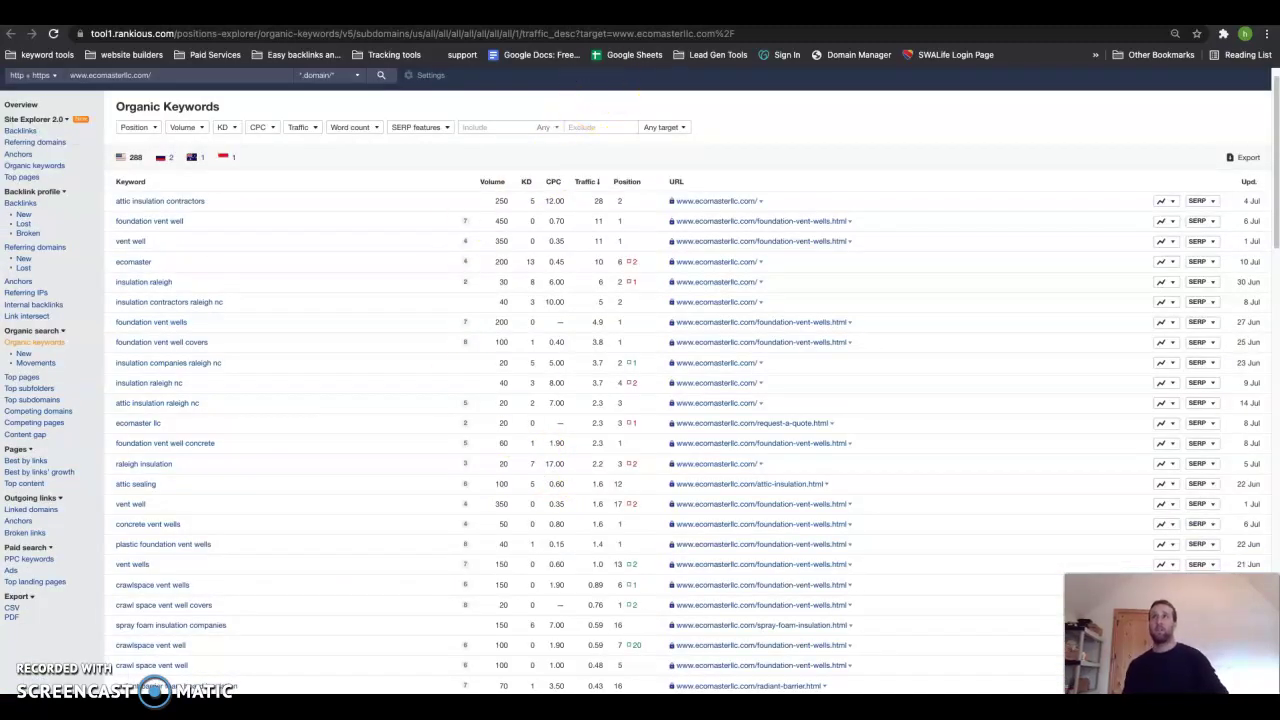
key("alt+Left")
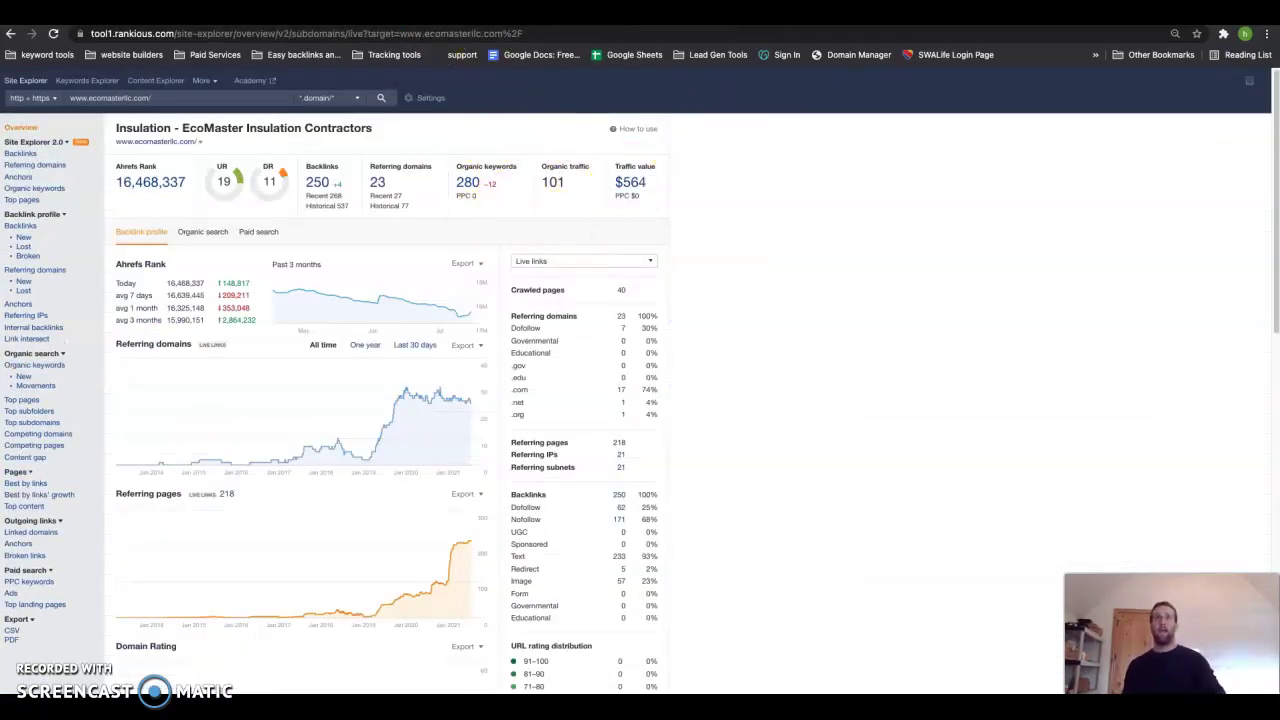
key("alt+Left")
scroll(588, 637, "up", 10)
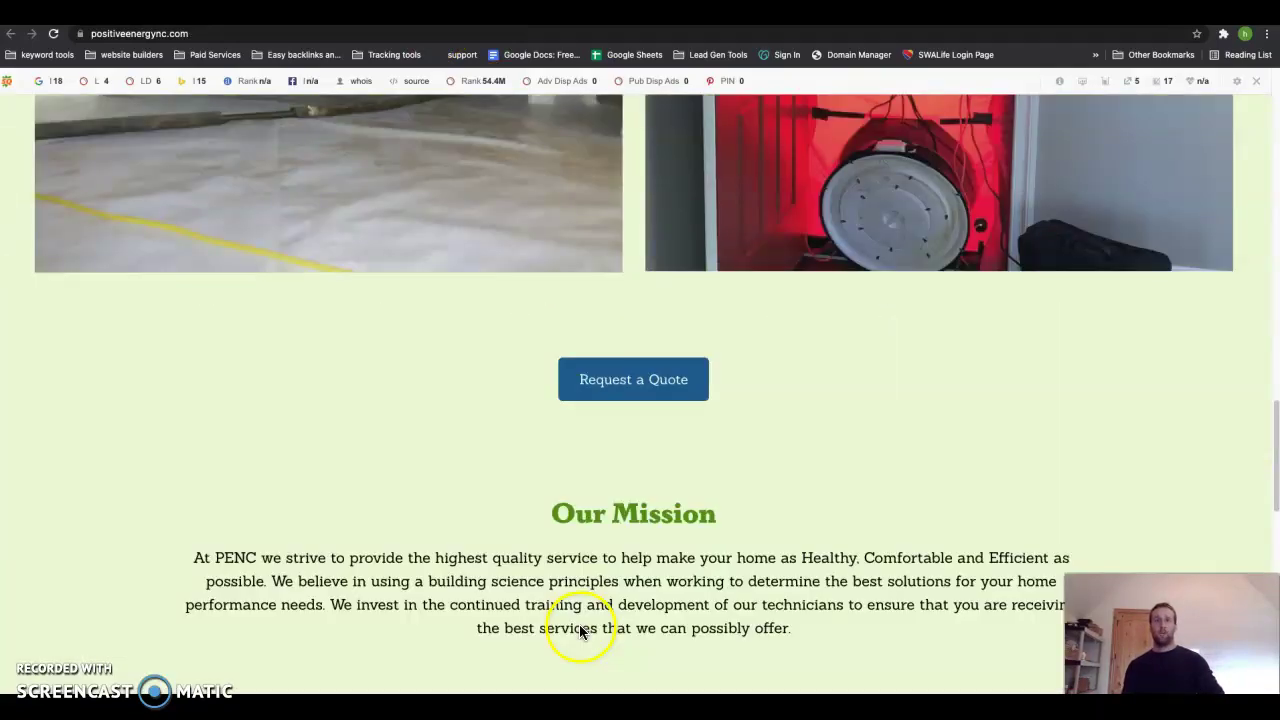